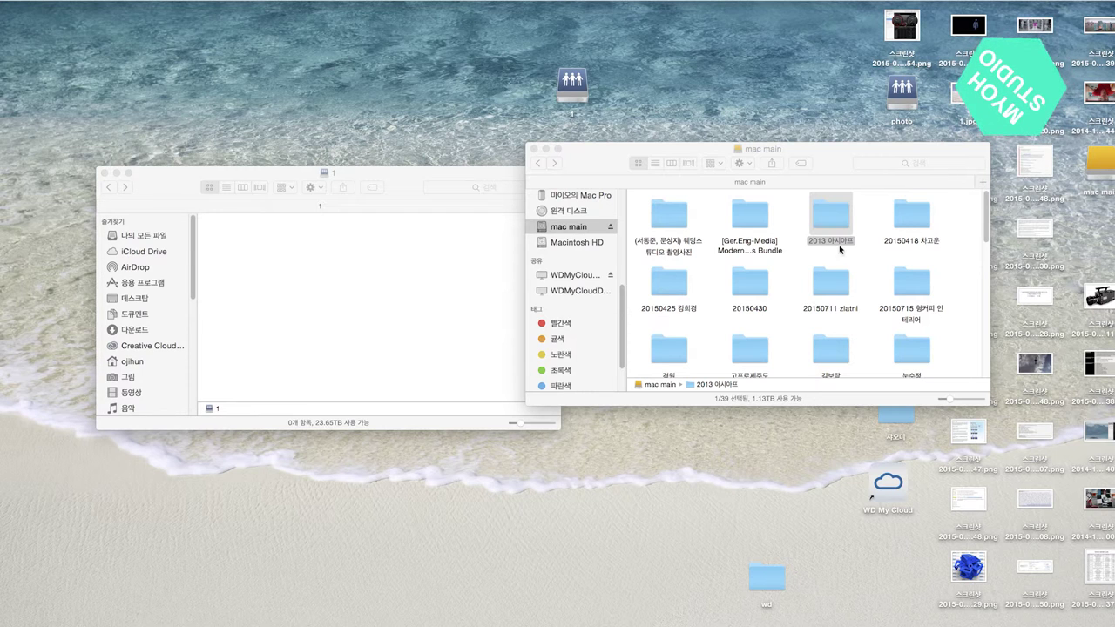
View the file info of the "20150711 zlatni" folder on mac main and copy the folder to the shared volume 1.
left_click(825, 286)
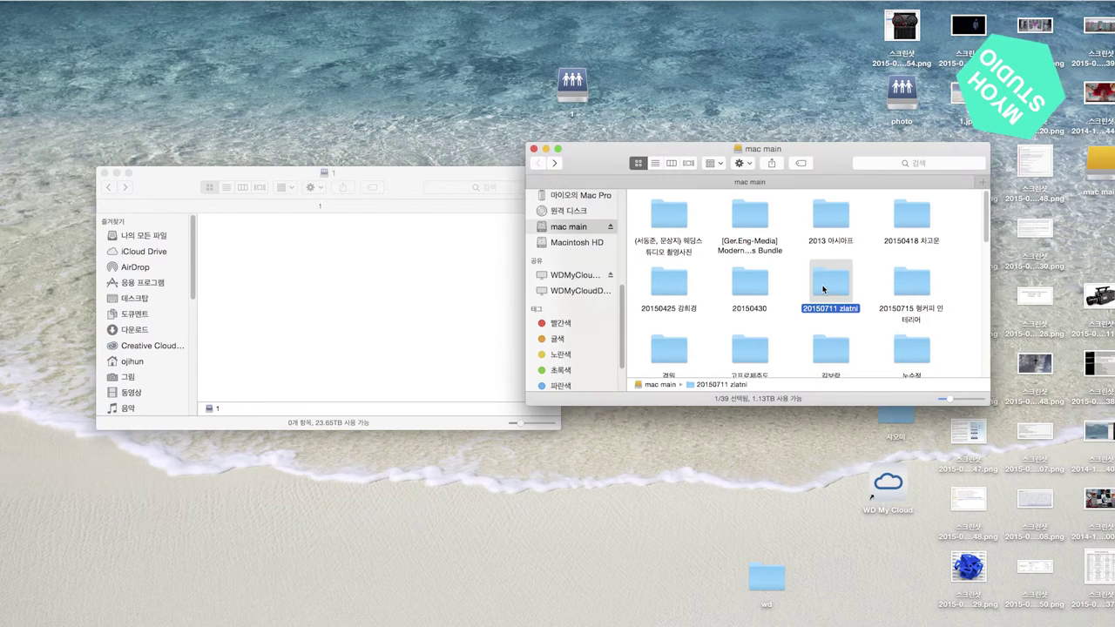
right_click(824, 286)
left_click(858, 329)
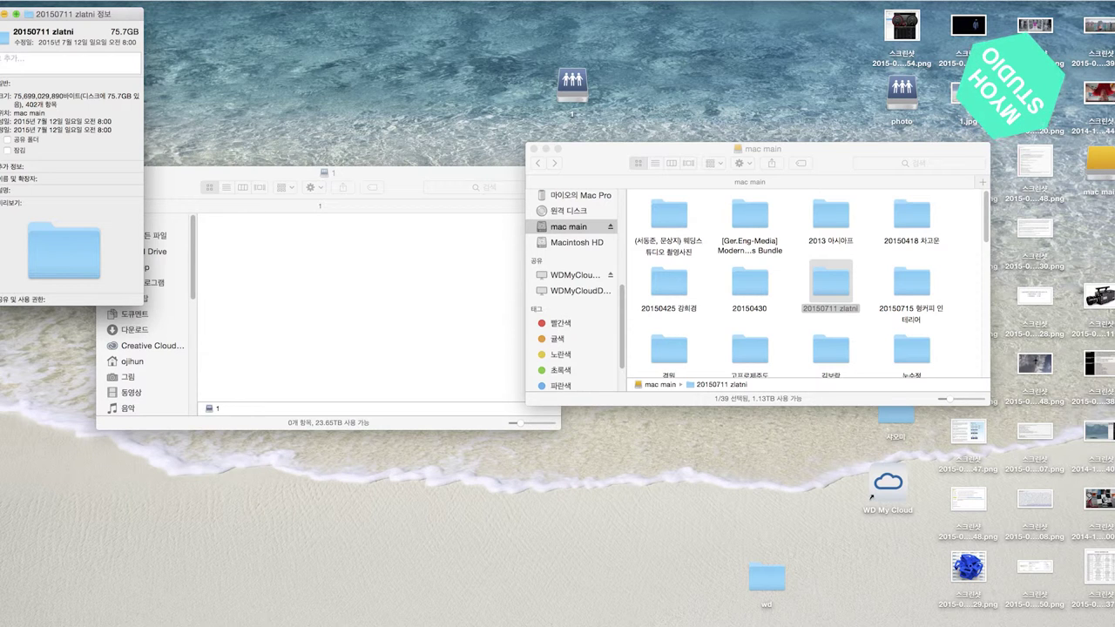
key("super+w")
left_click_drag(846, 296, 262, 253)
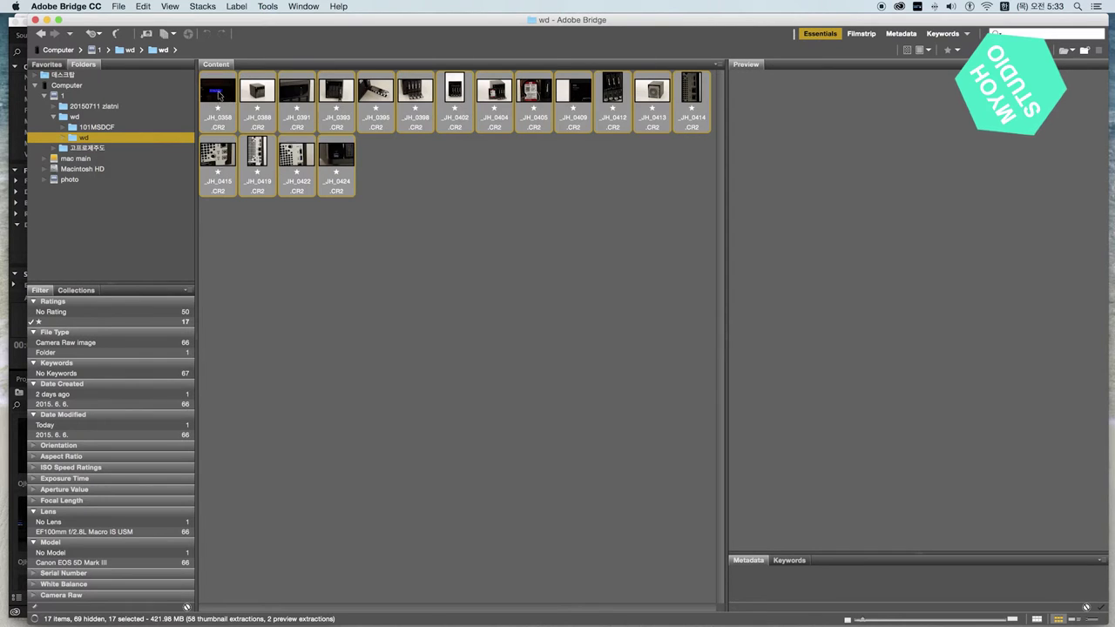
Switch to Adobe Bridge and open all the one-star CR2 images in the wd folder in Camera Raw.
left_click(405, 177)
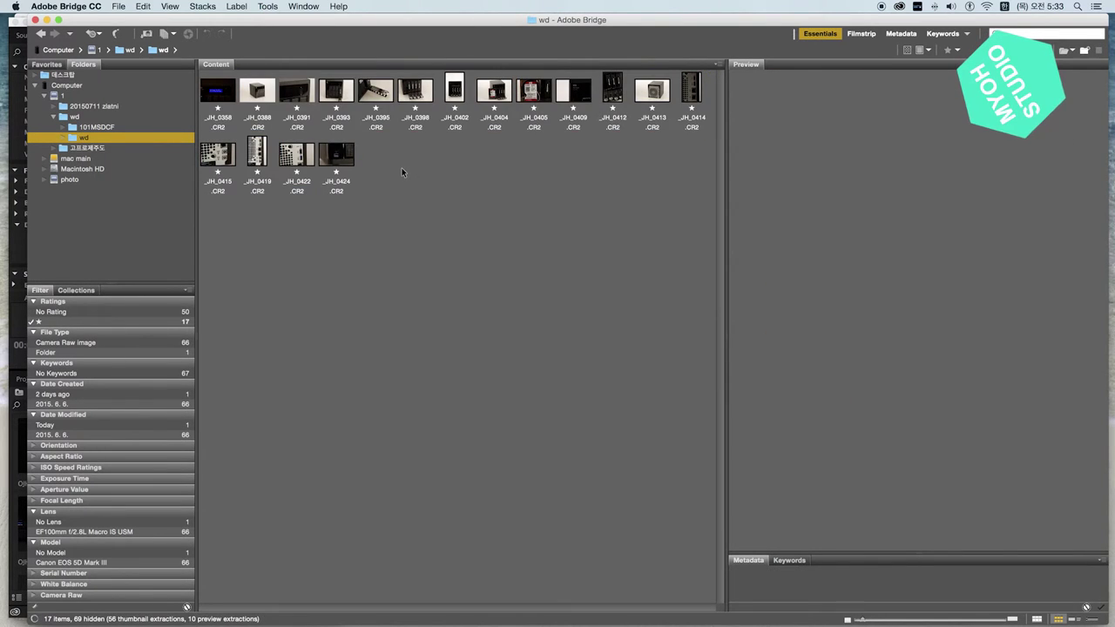
key("super+a")
right_click(337, 104)
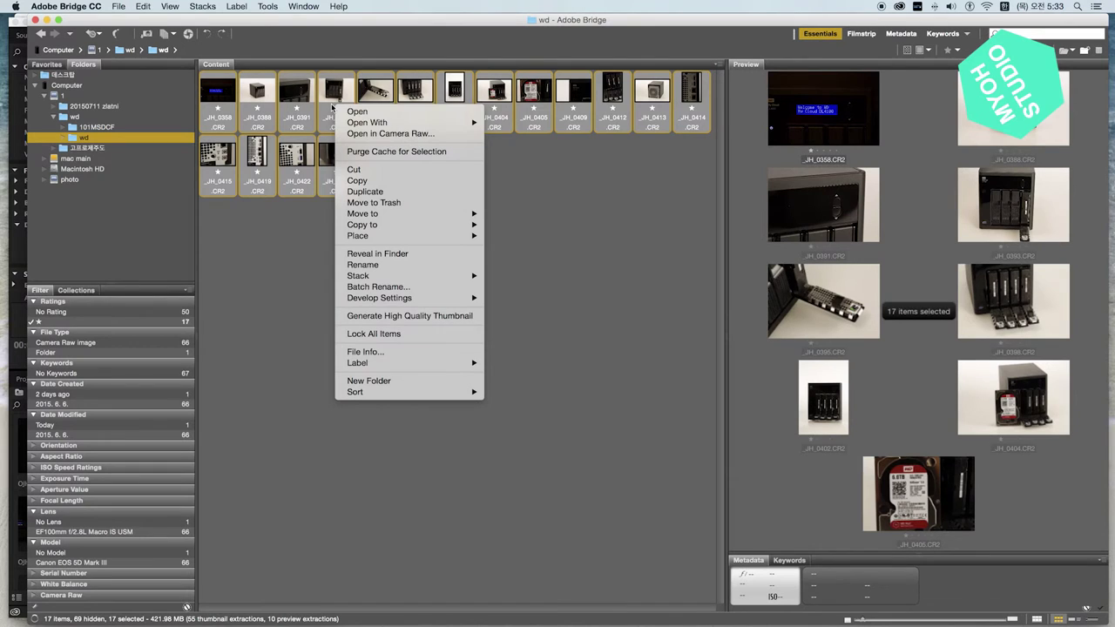
left_click(378, 133)
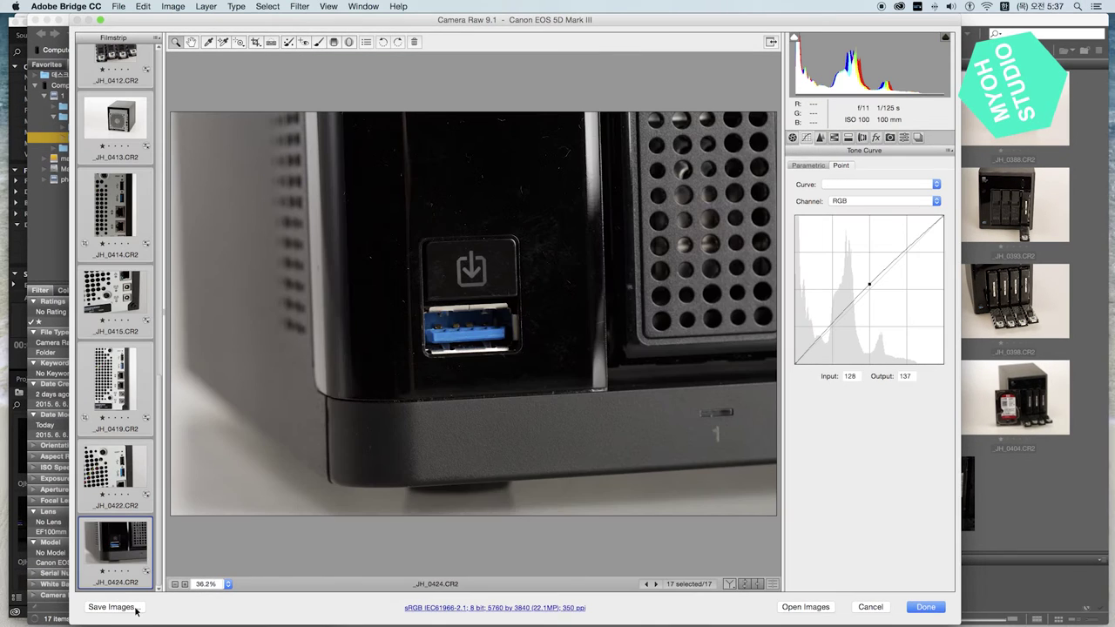
Set the save destination of the selected images to the wd folder in share 1 on WDMyCloudDL4100.
left_click(137, 605)
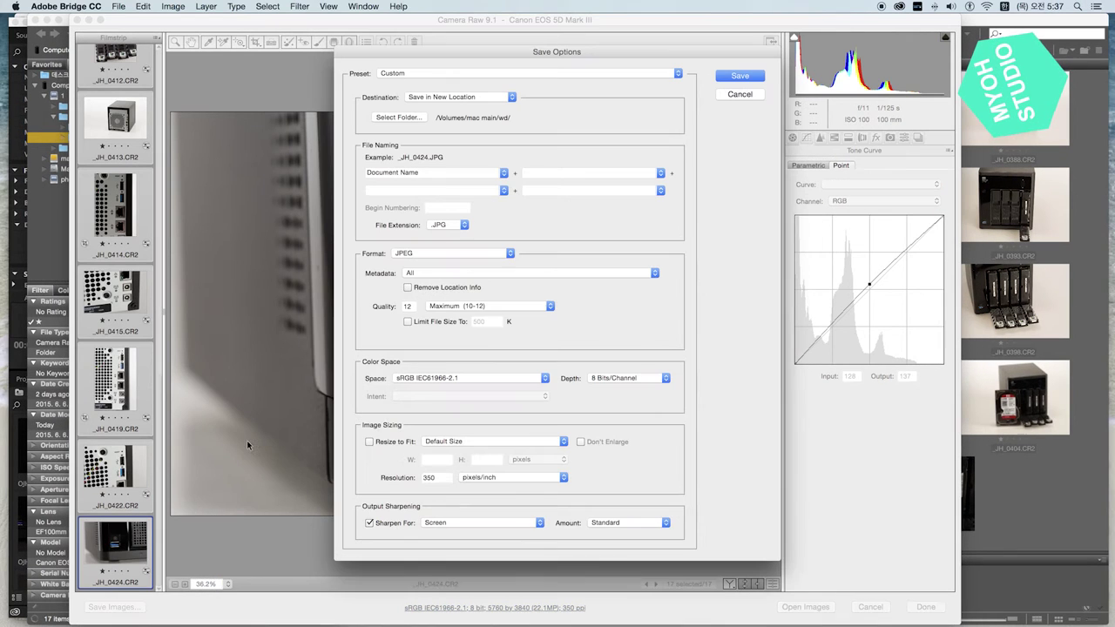
left_click(409, 118)
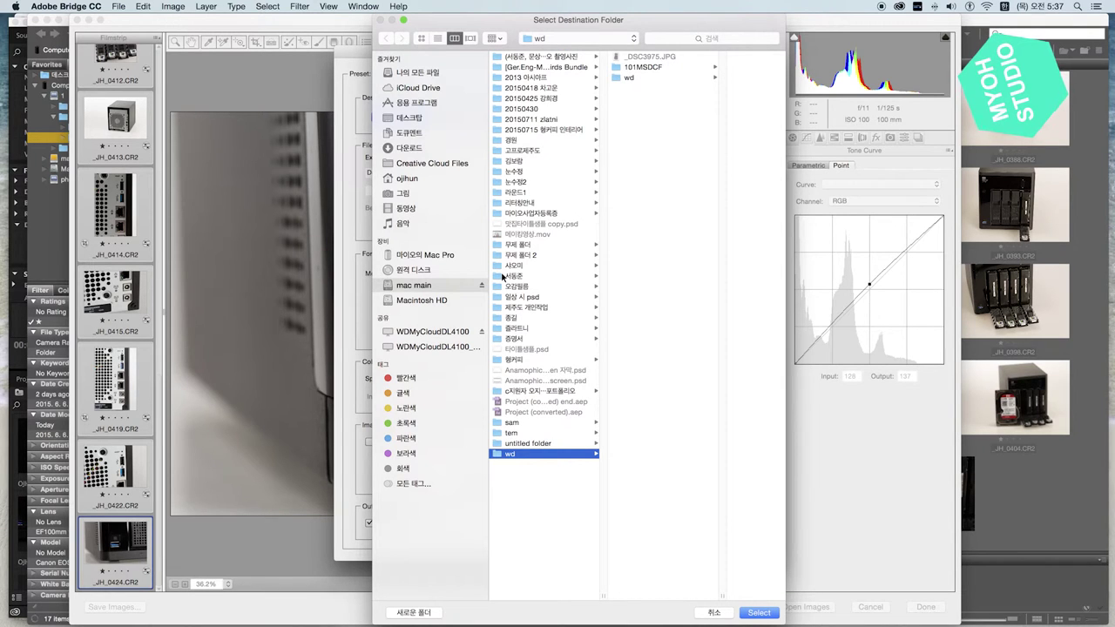
left_click(445, 331)
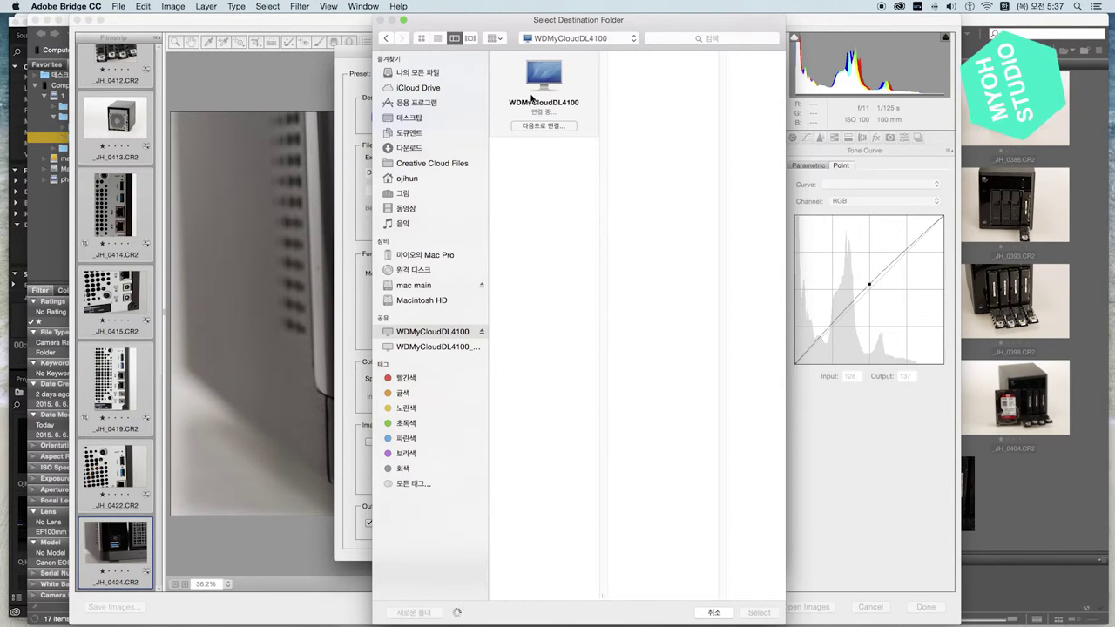
left_click(513, 144)
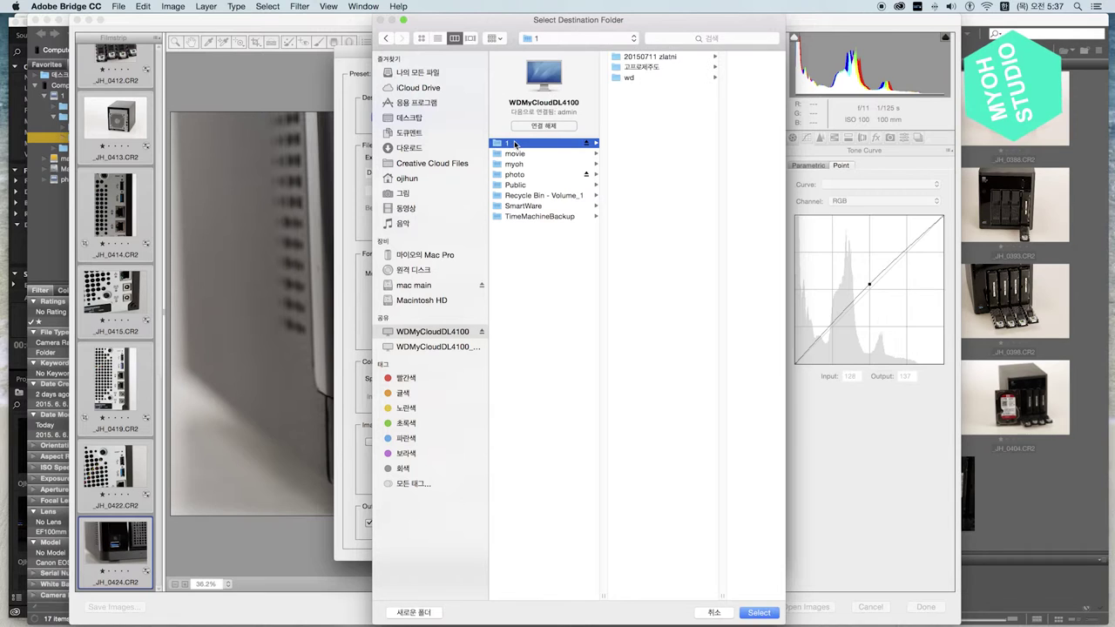
left_click(634, 73)
key("Return")
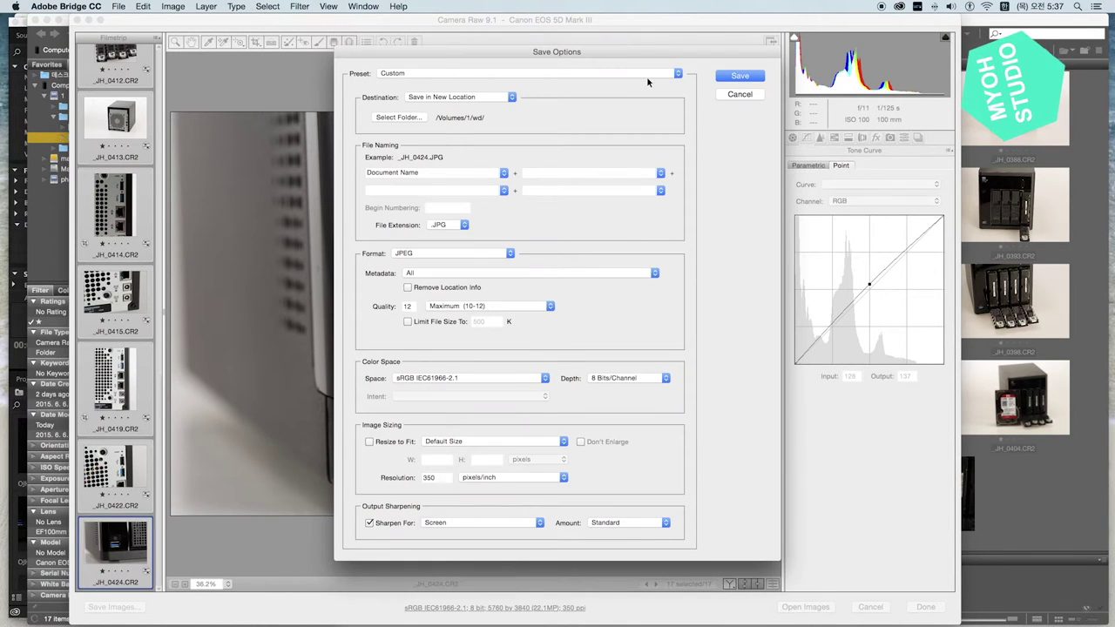
Create a new destination folder named "wd DL4100" inside the inner wd folder of share 1.
left_click(403, 117)
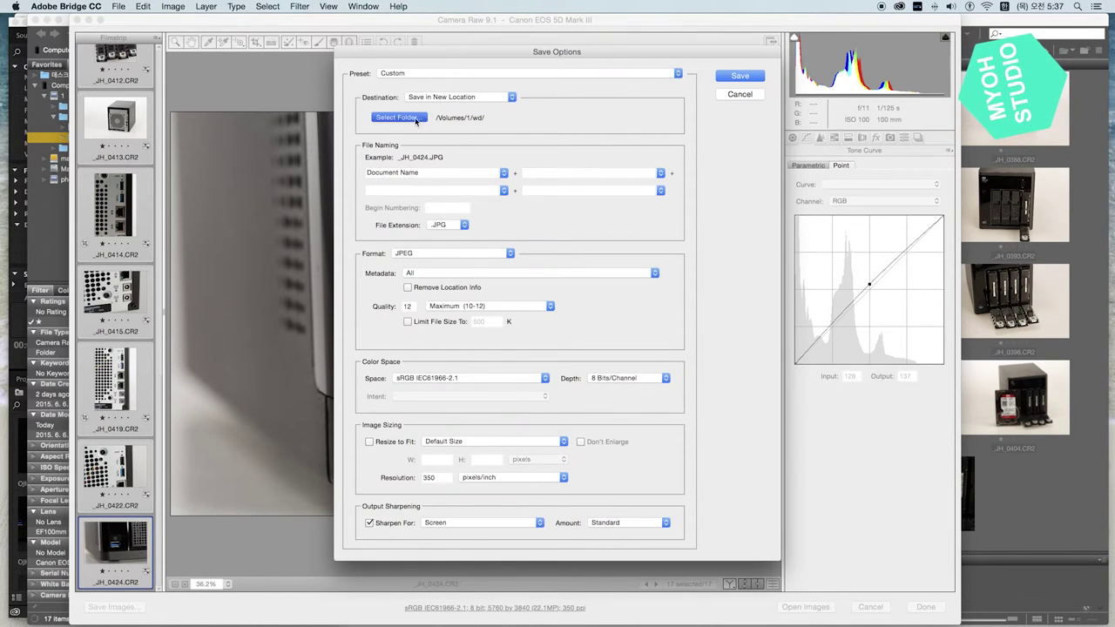
left_click(671, 77)
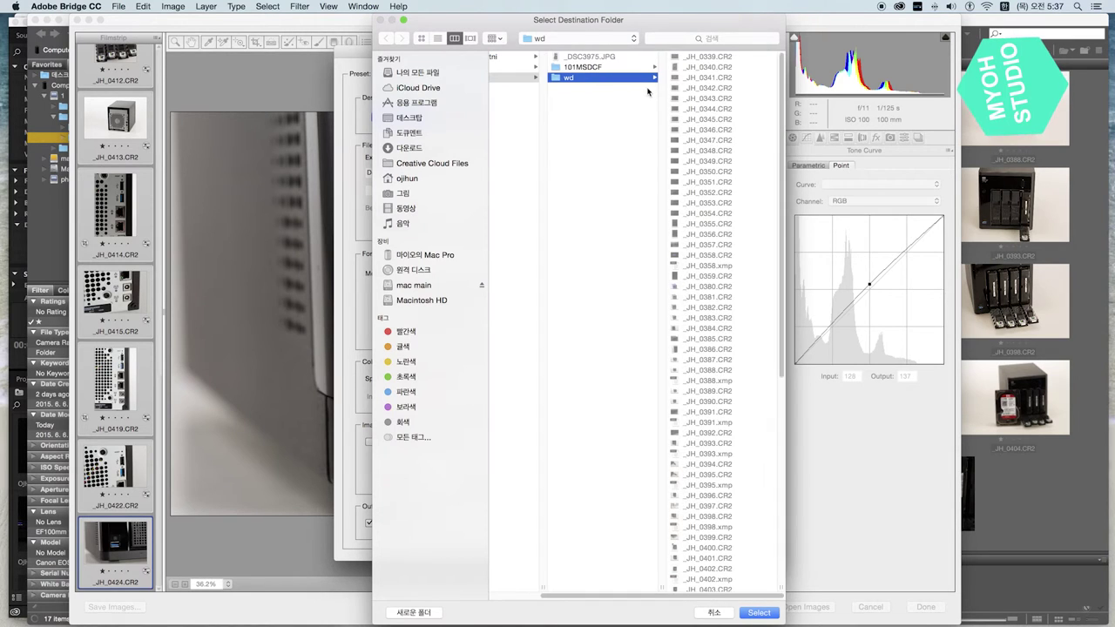
left_click(414, 615)
type("ㅈ")
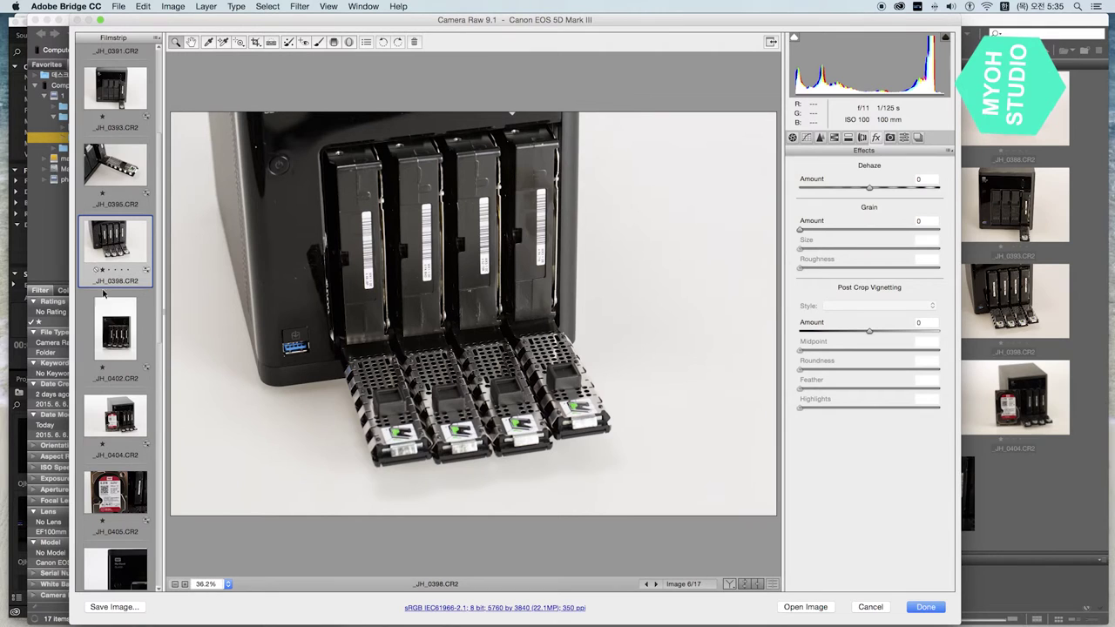
Keep Document Name as the file naming and save the selected images as JPEG files.
left_click(108, 338)
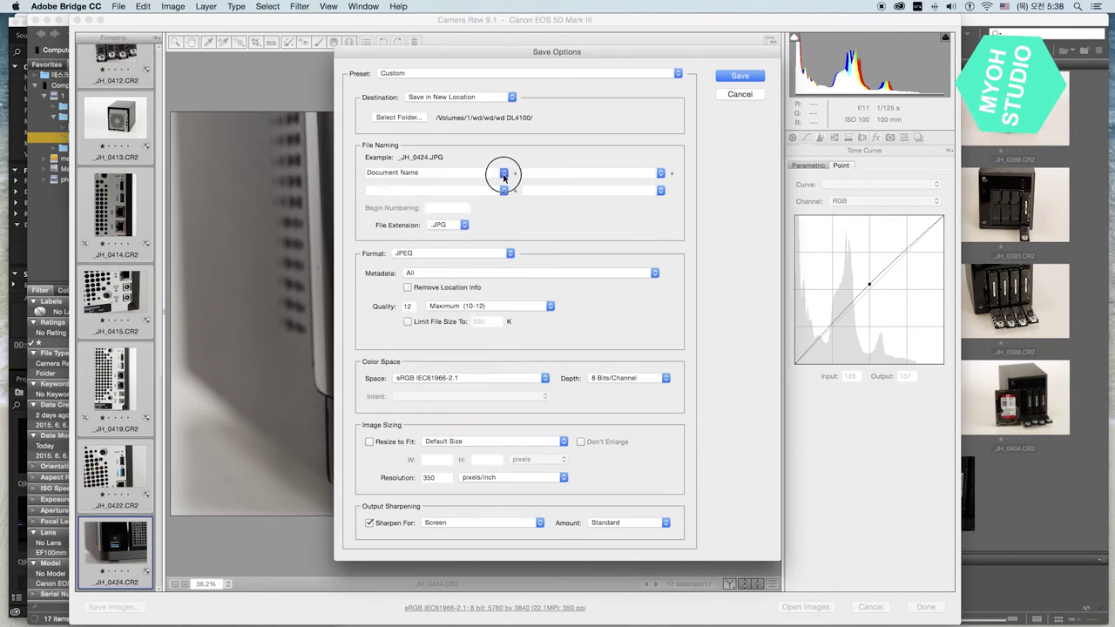
left_click(504, 173)
left_click(493, 178)
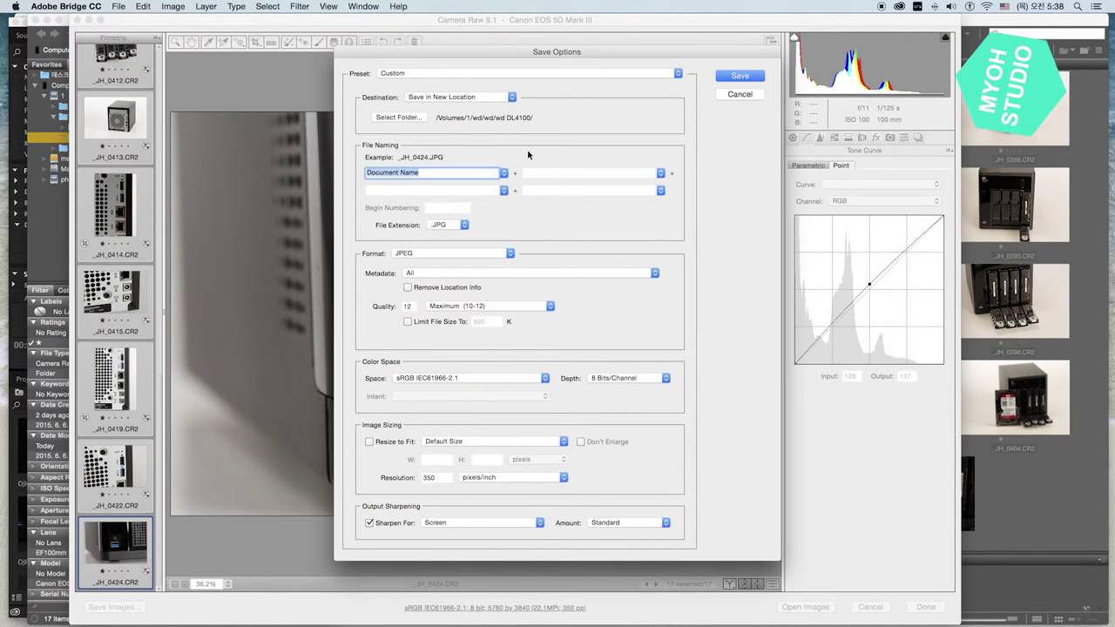
left_click(748, 79)
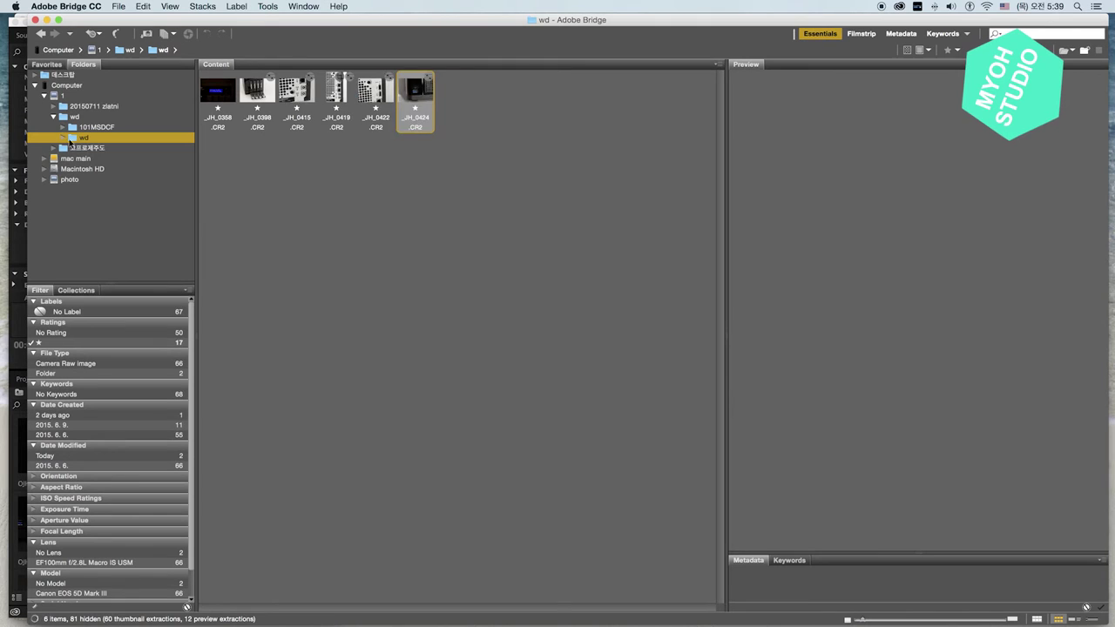
Open the wd DL4100 folder inside wd and preview the first six saved JPG images one after another.
left_click(70, 141)
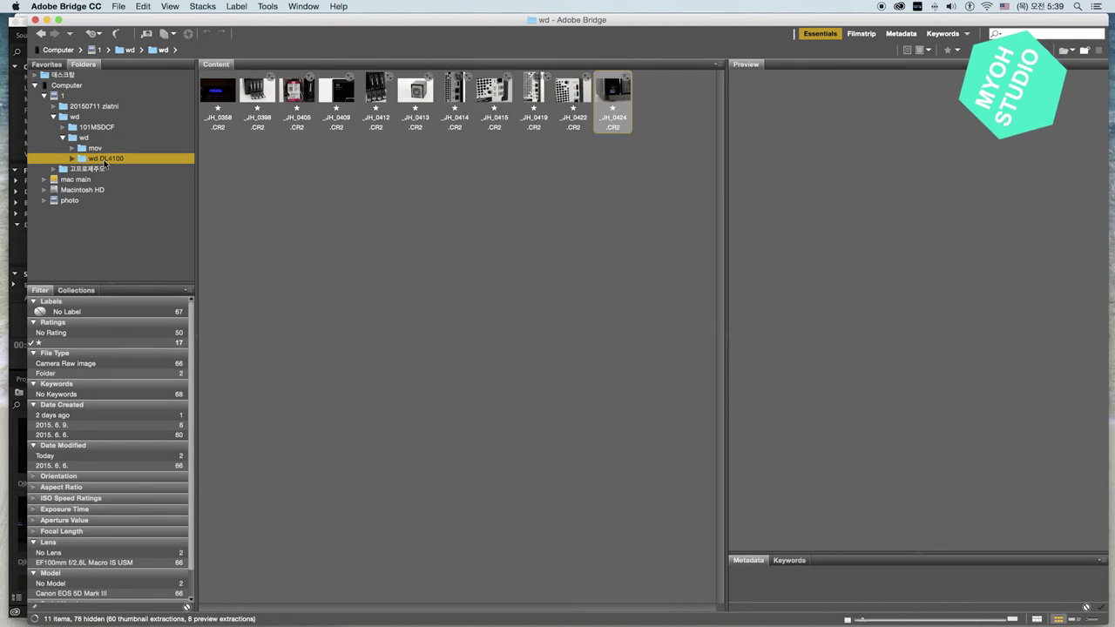
left_click(103, 159)
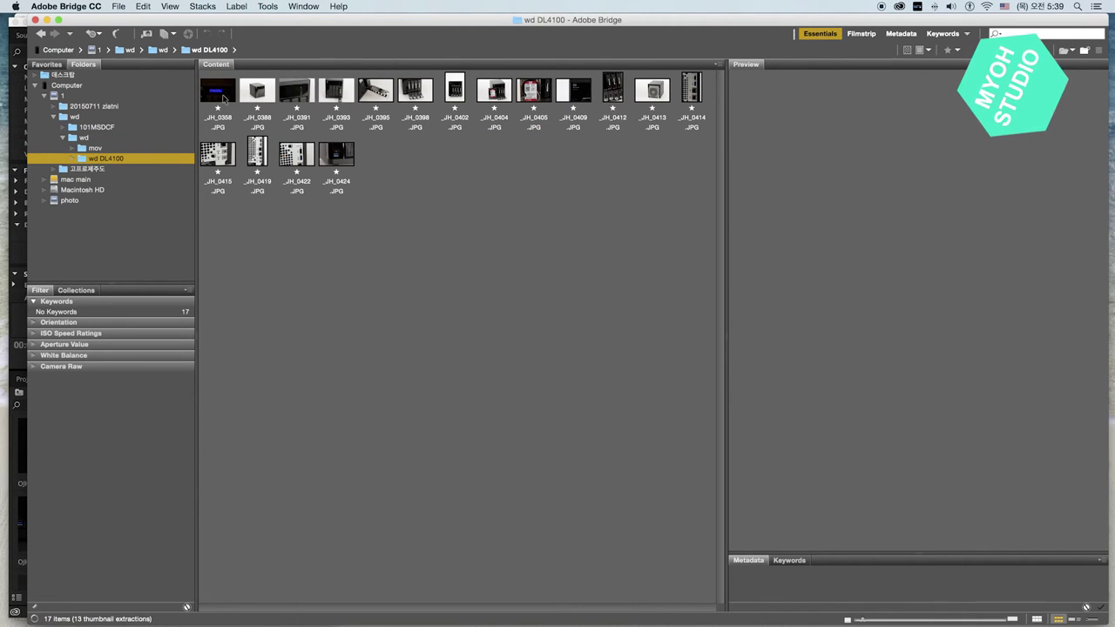
left_click(223, 94)
left_click(260, 93)
left_click(301, 95)
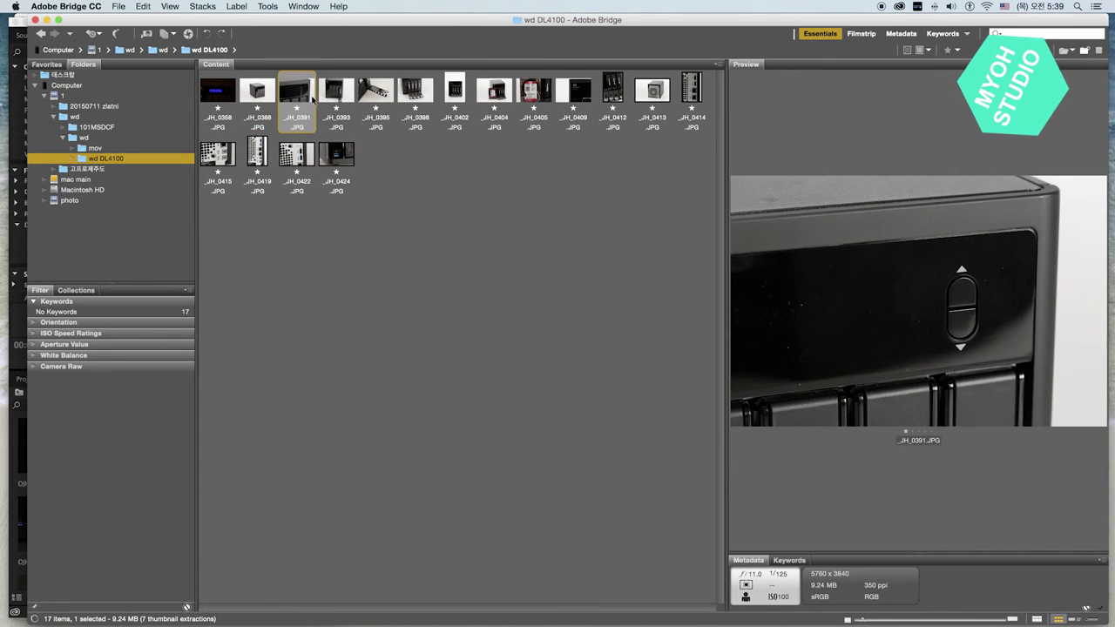
left_click(325, 99)
left_click(380, 98)
left_click(425, 96)
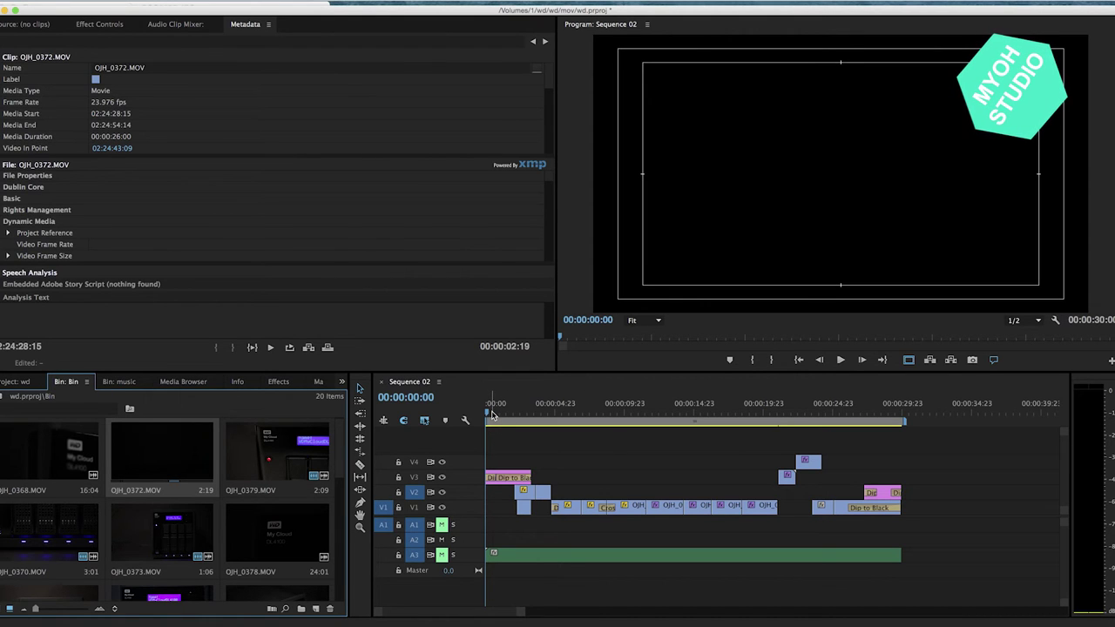
Switch to Premiere Pro and play back Sequence 02 from several points along the timeline.
left_click_drag(492, 415, 617, 416)
key("space")
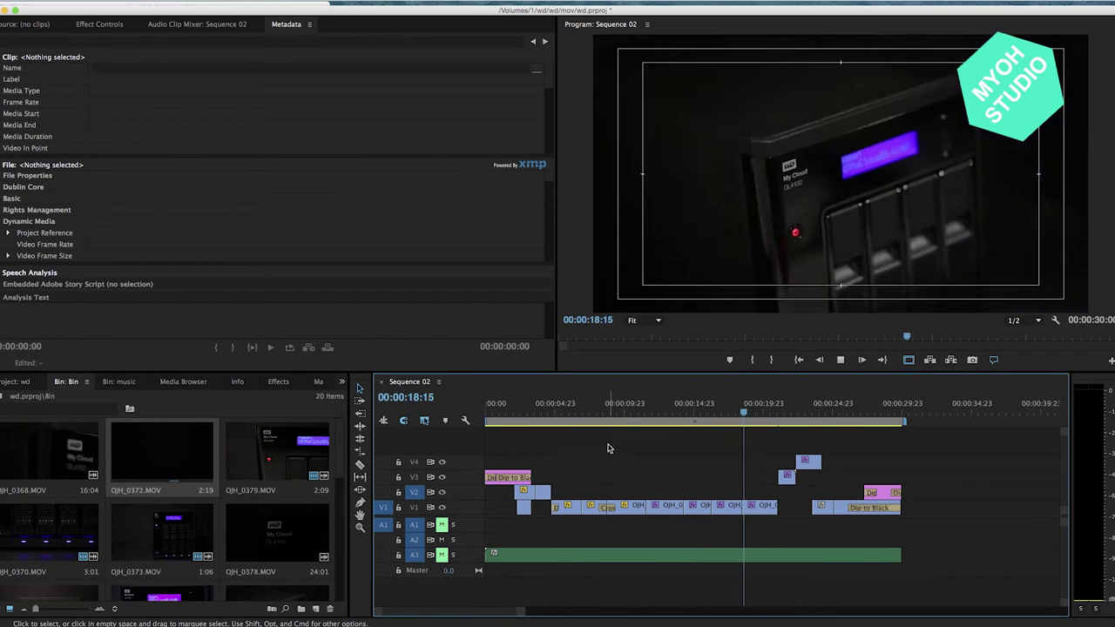
left_click(654, 433)
key("space")
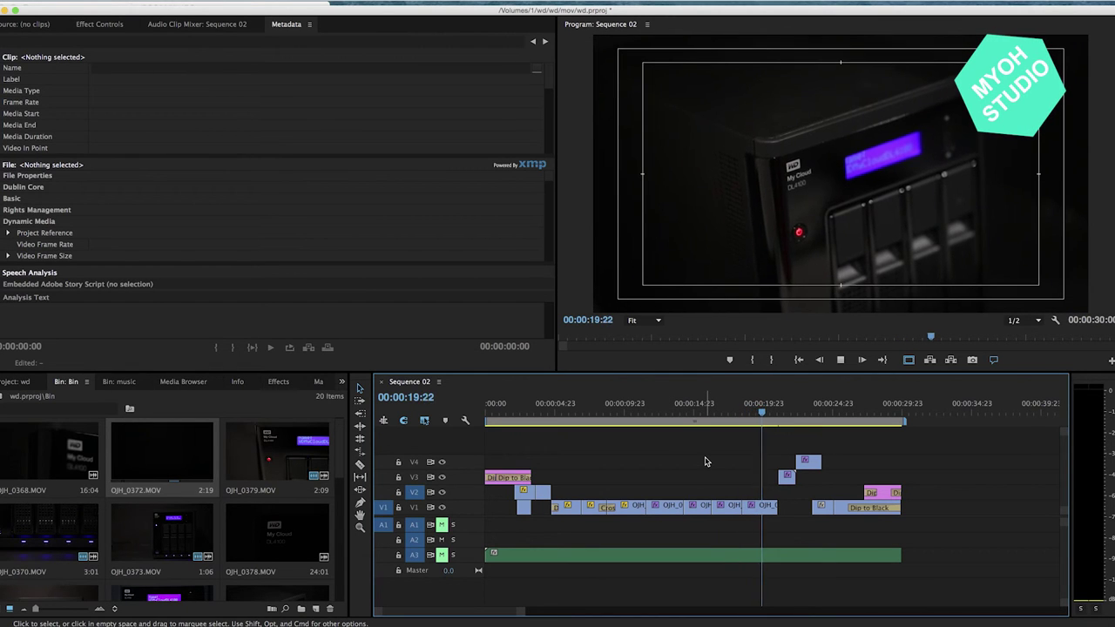
key("space")
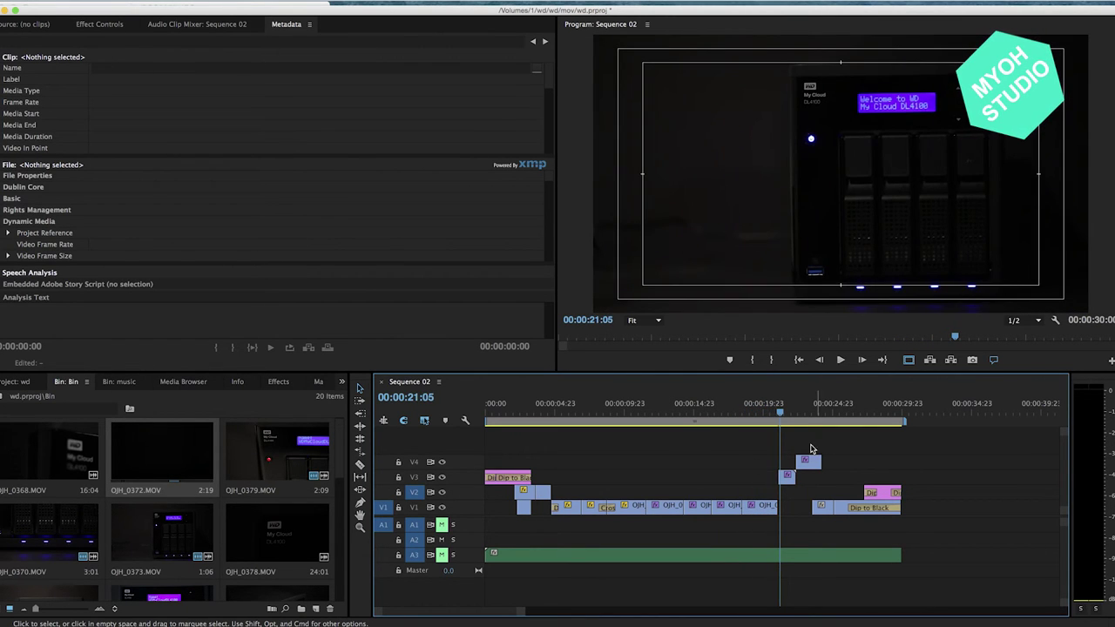
left_click_drag(780, 418, 519, 445)
key("space")
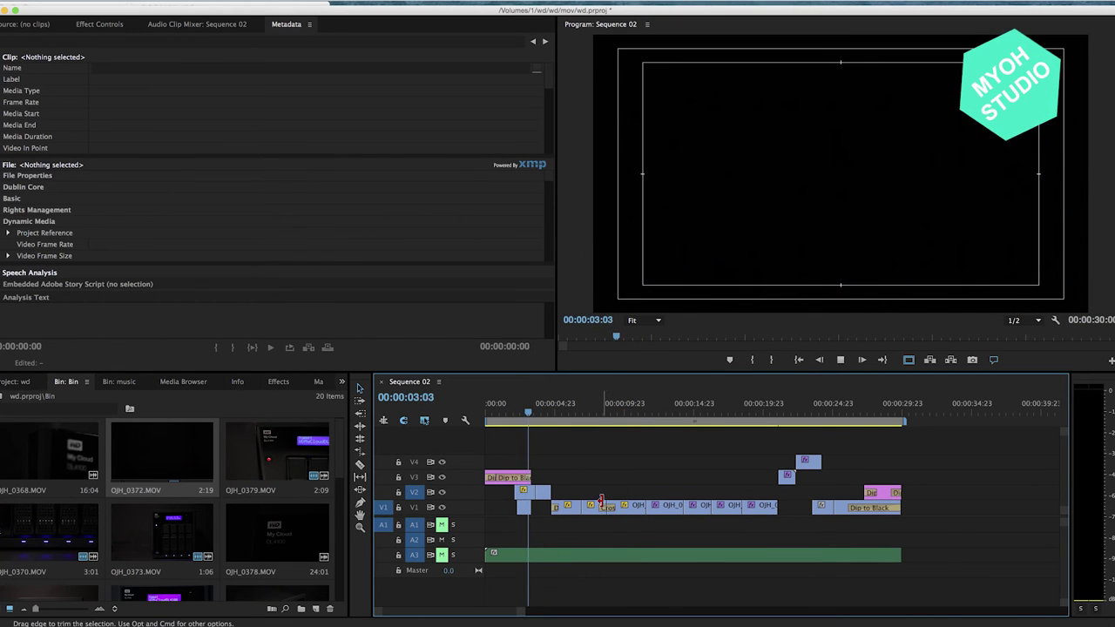
key("space")
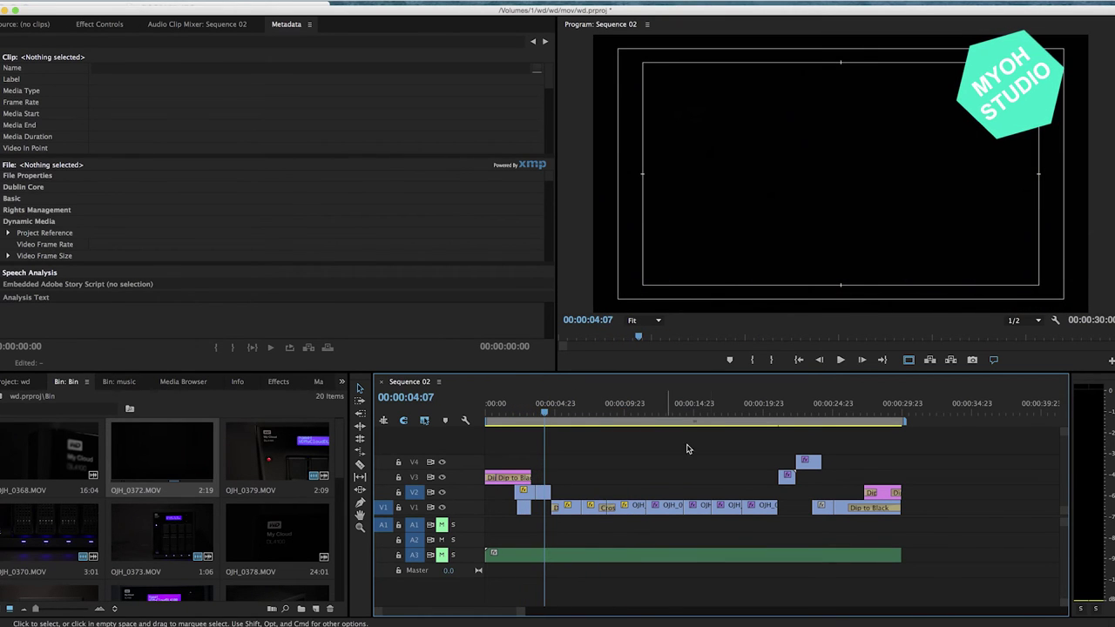
key("space")
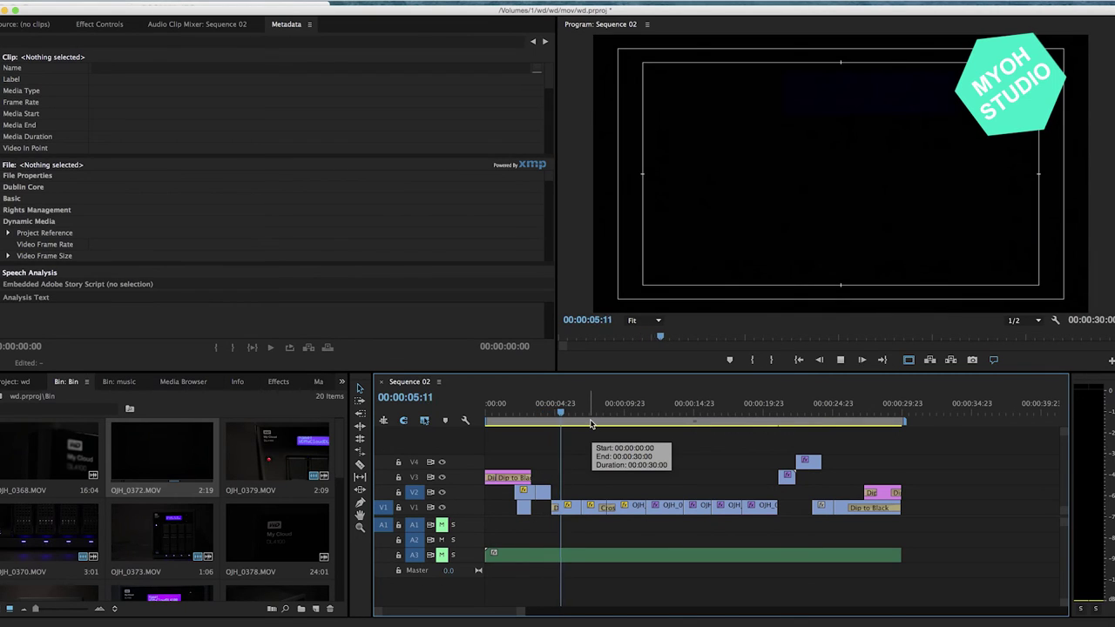